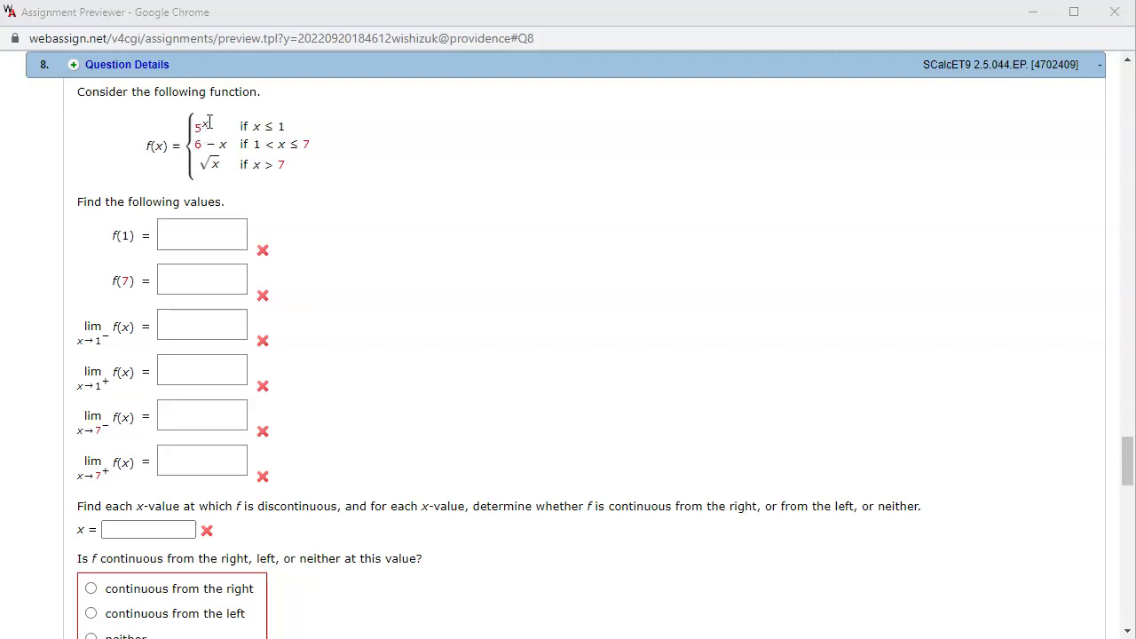
- Enter 5 as the value of f(1) and −1 as the value of f(7)
click(174, 229)
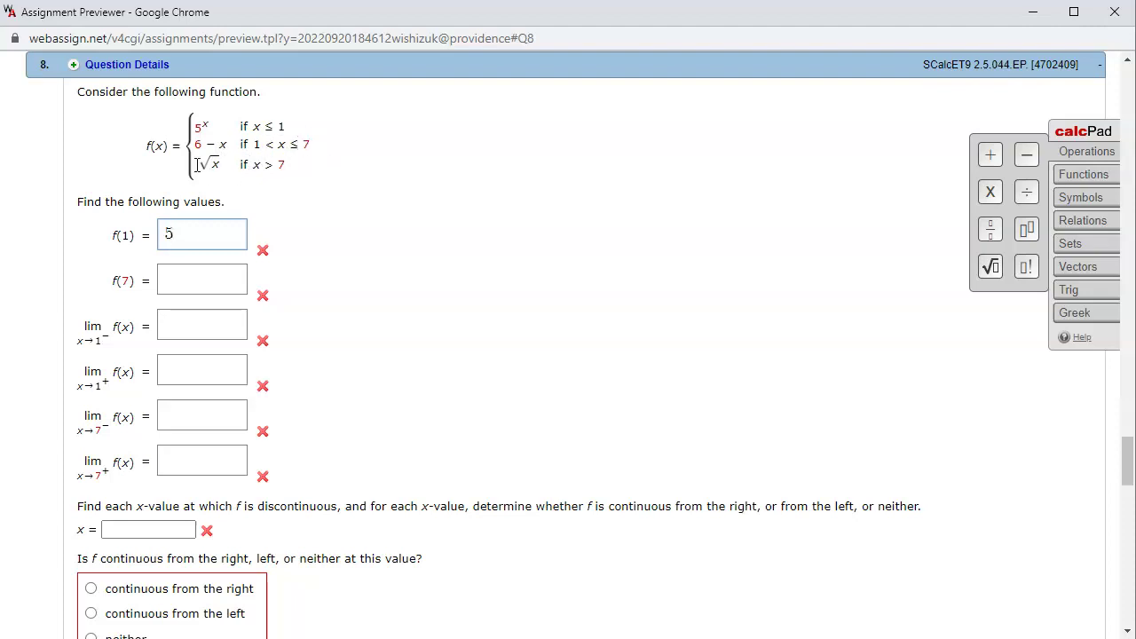
click(187, 280)
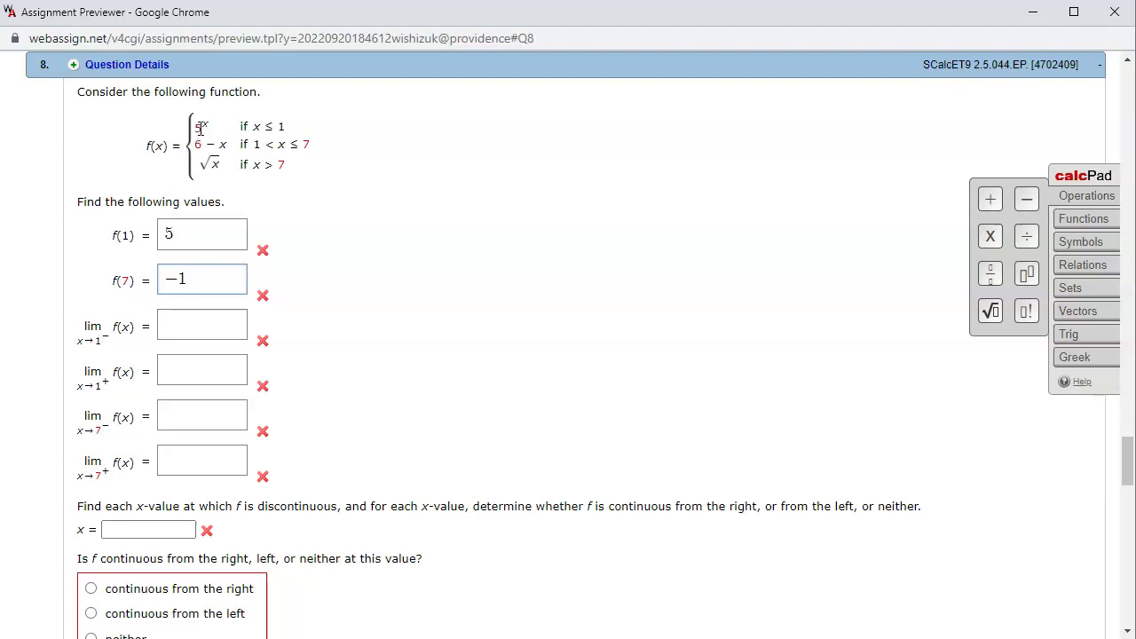
- Fill the one-sided limits: 5 and 5 as x→1, −1 and √7 as x→7
click(177, 320)
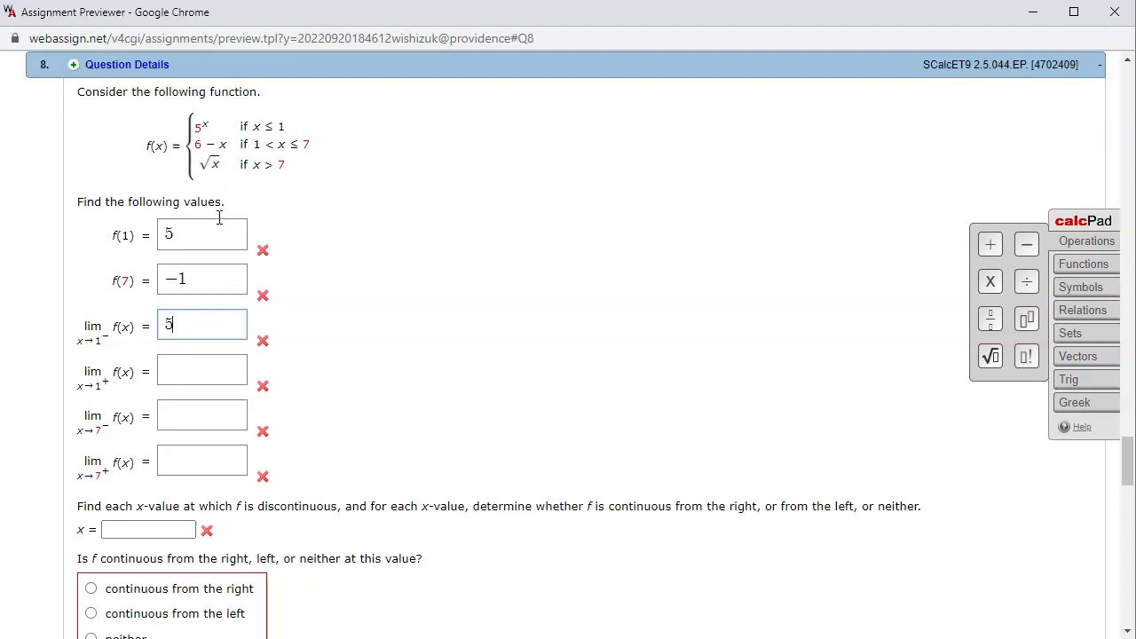
click(169, 368)
text(5)
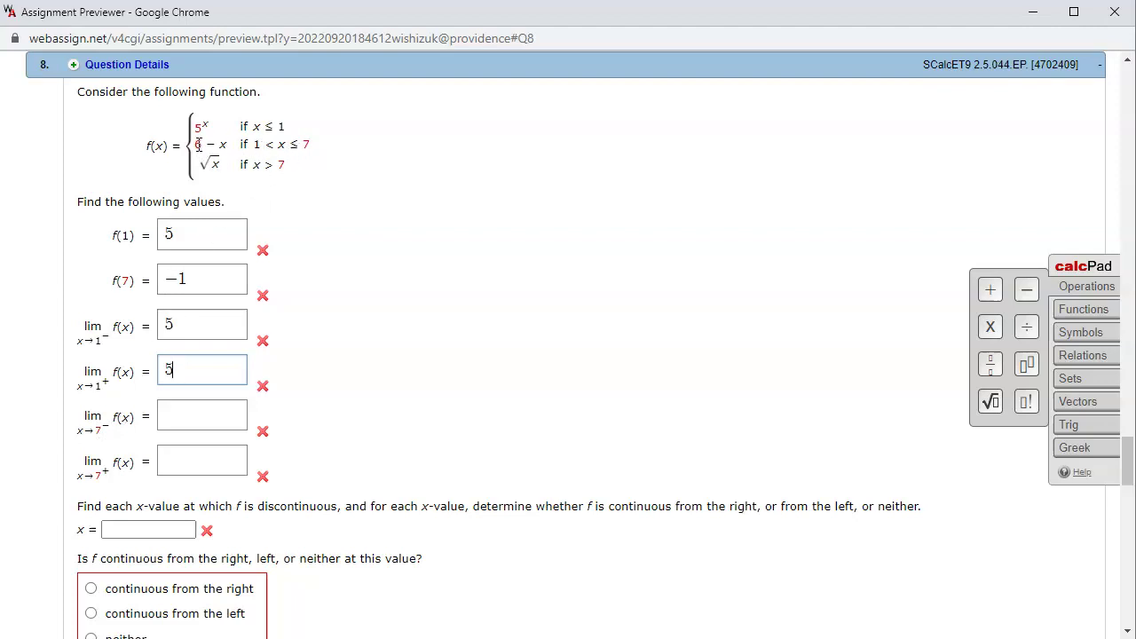
click(172, 412)
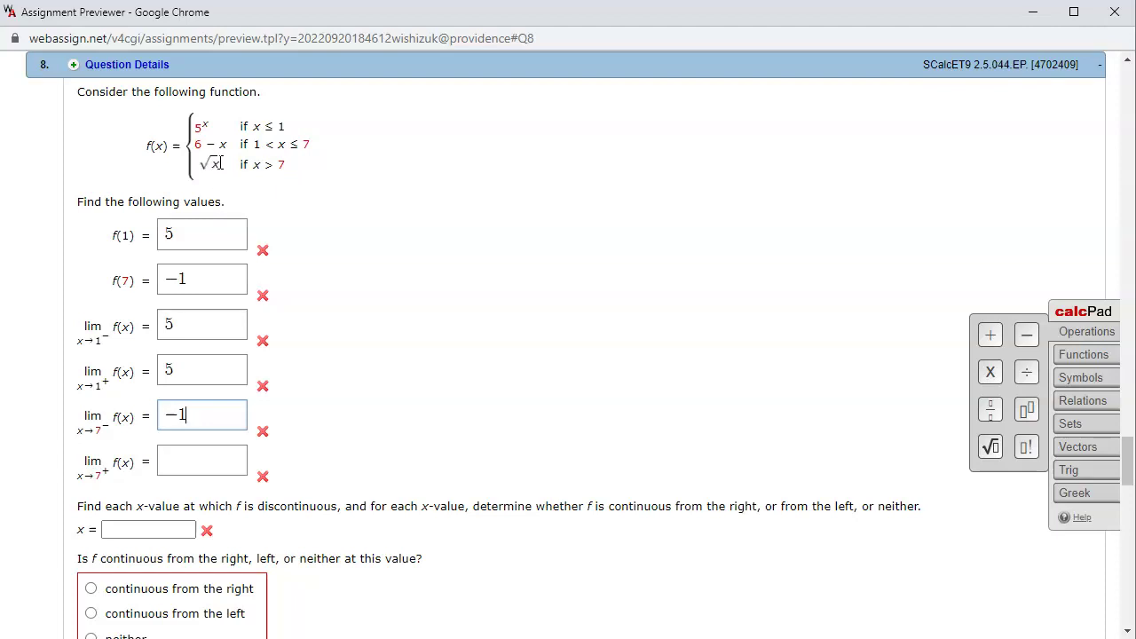
click(189, 458)
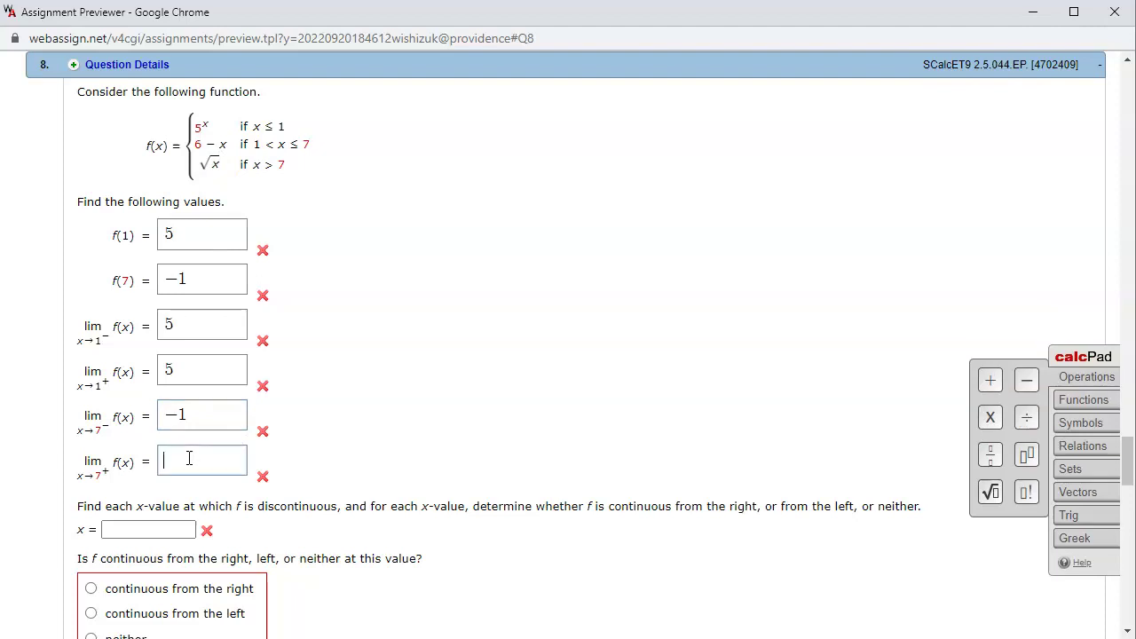
text(sqrt)
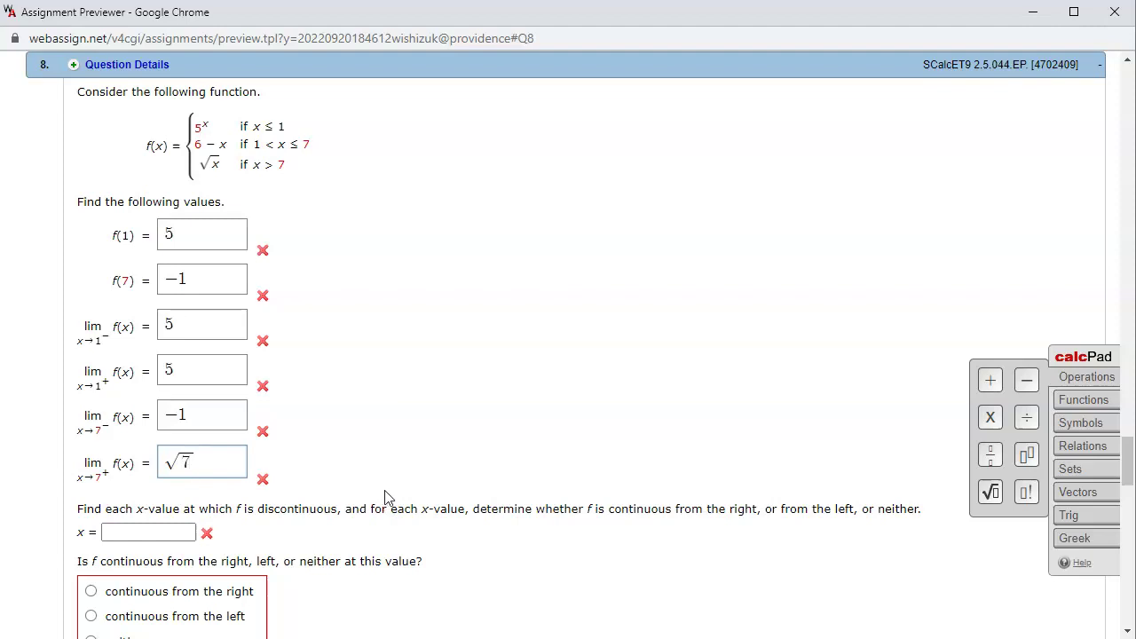
scroll(395, 427, down, 1)
scroll(395, 427, down, 2)
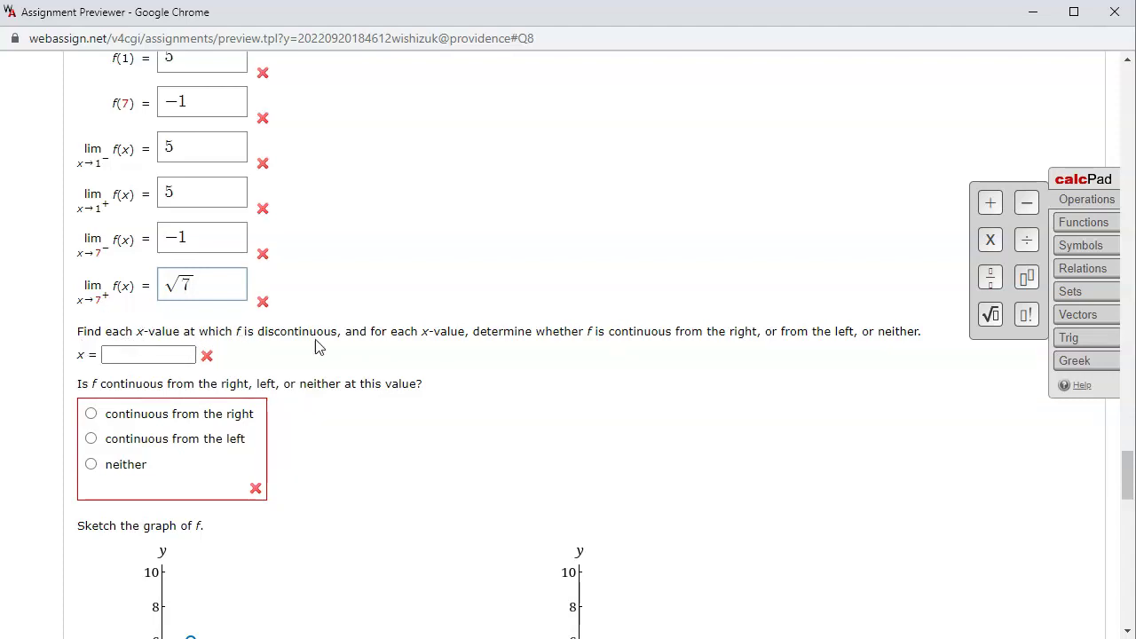
scroll(425, 387, up, 2)
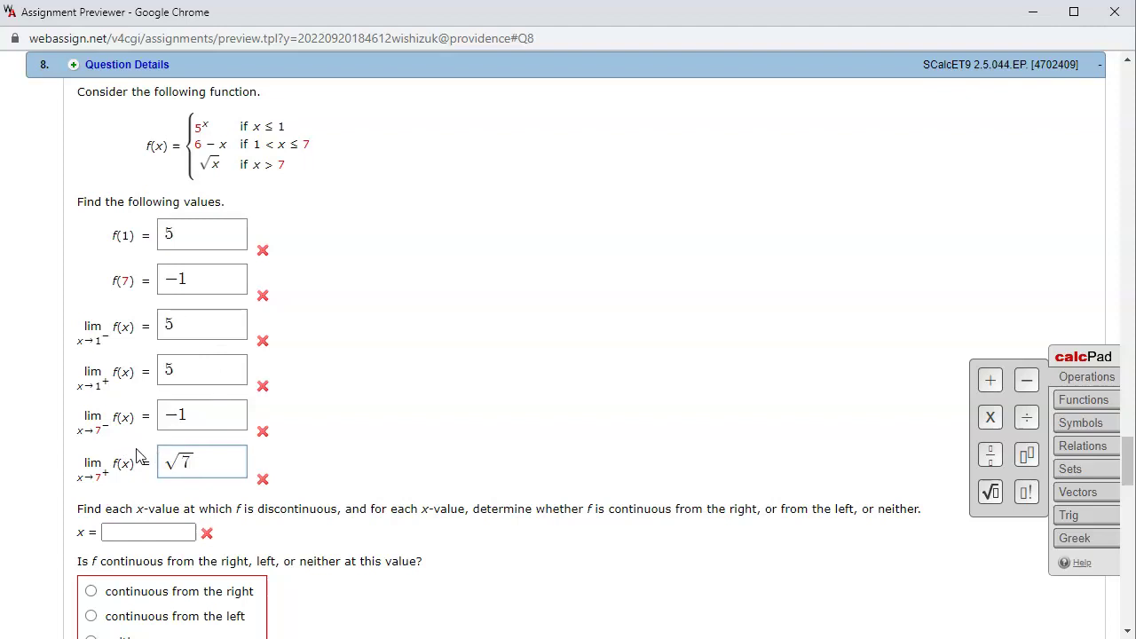
- Enter x = 7 as the discontinuity and choose 'continuous from the left'
click(160, 531)
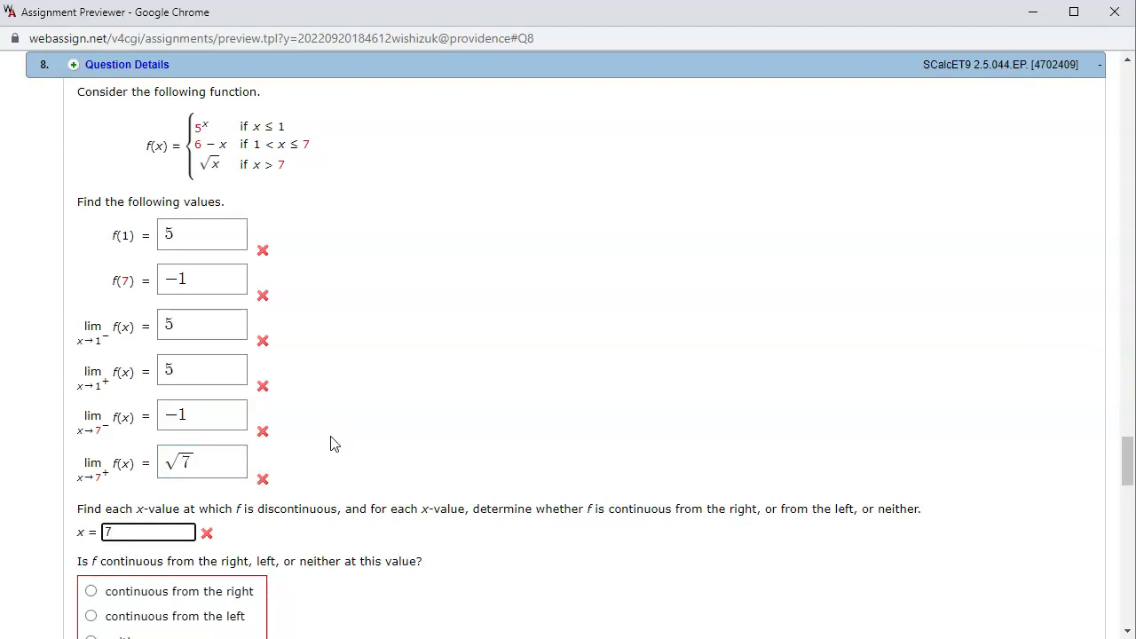
scroll(357, 413, down, 1)
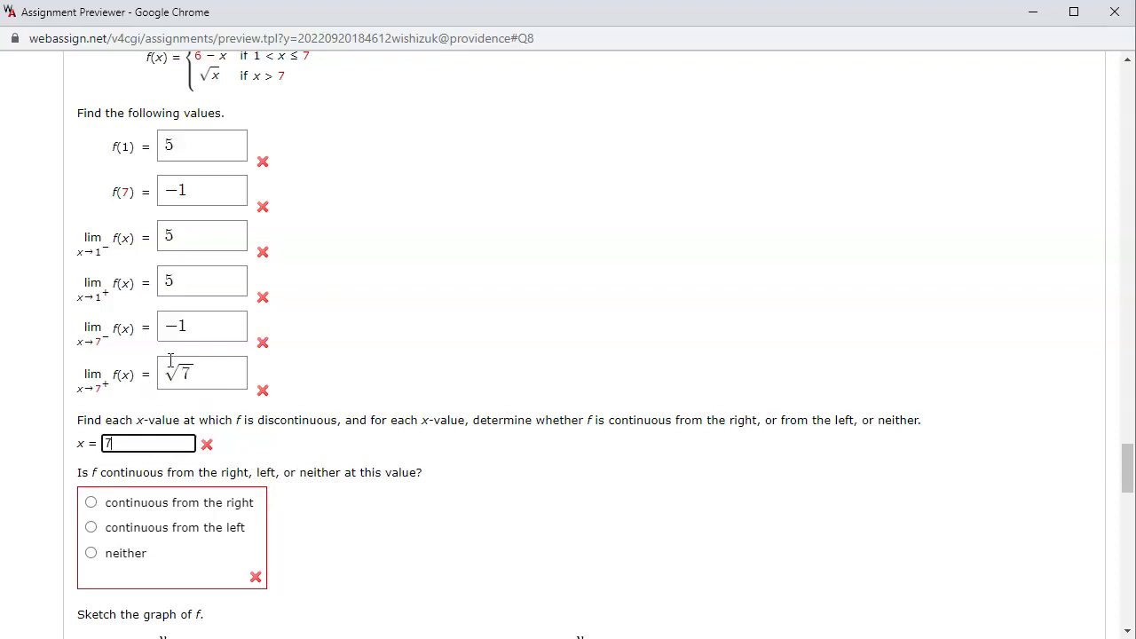
scroll(169, 361, up, 1)
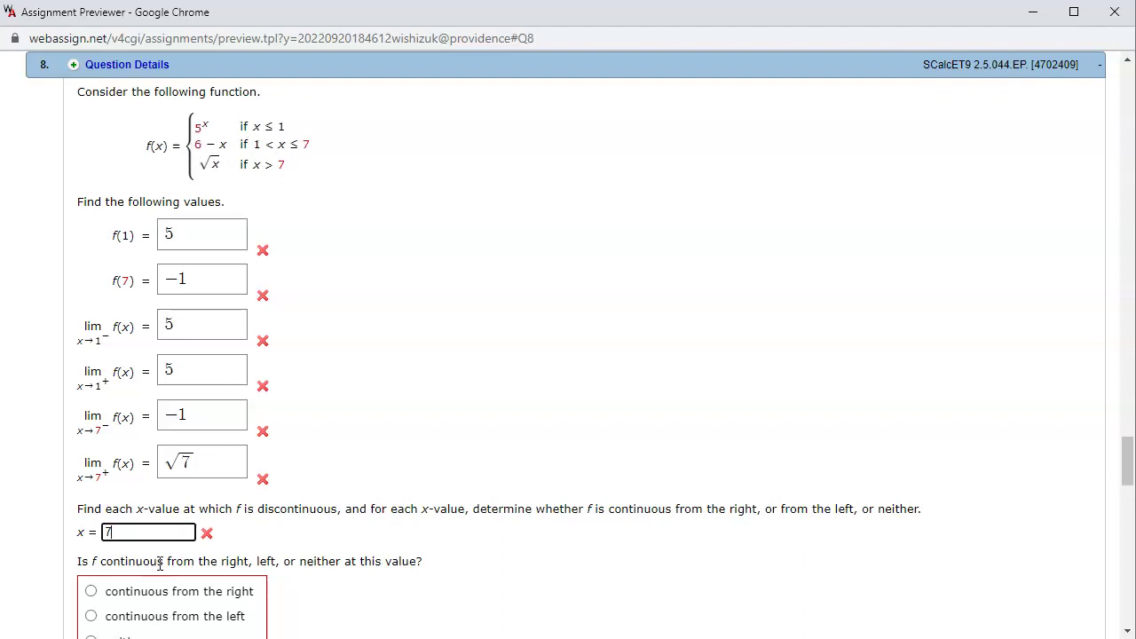
scroll(200, 564, down, 1)
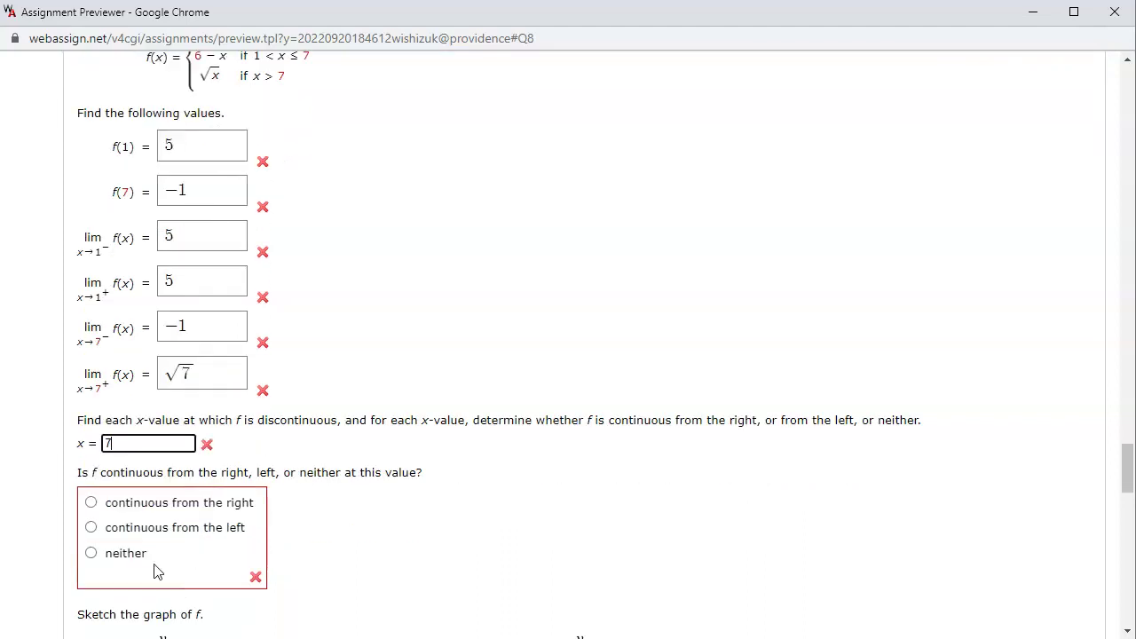
click(91, 527)
- Scroll through the graph options to the lower-right sketch with the jump at x = 7
scroll(396, 462, down, 1)
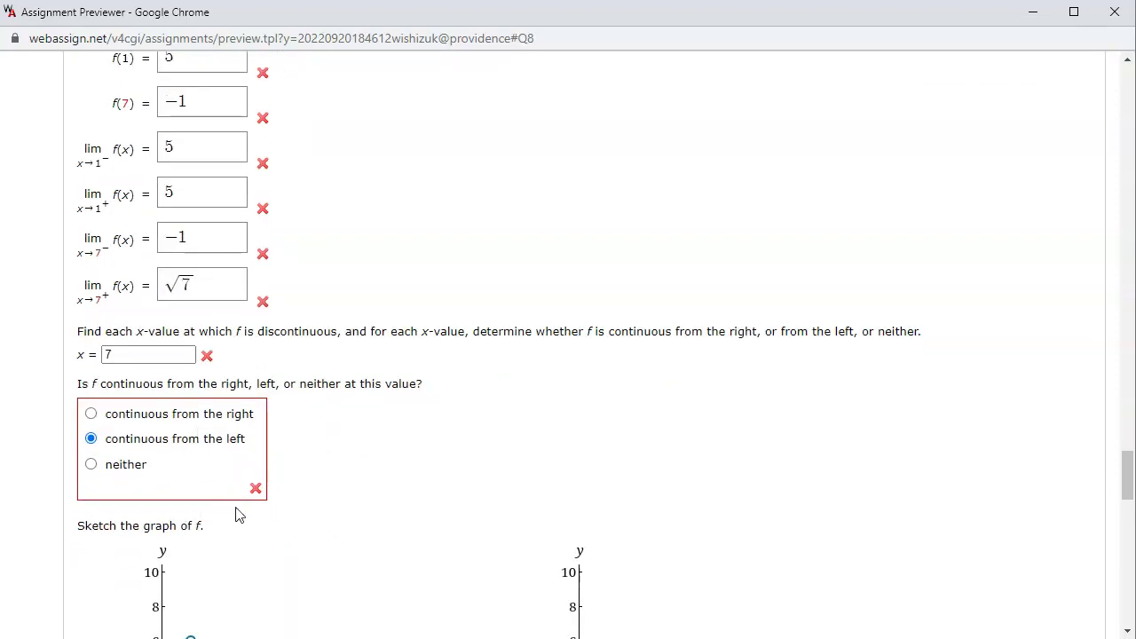
scroll(355, 364, up, 2)
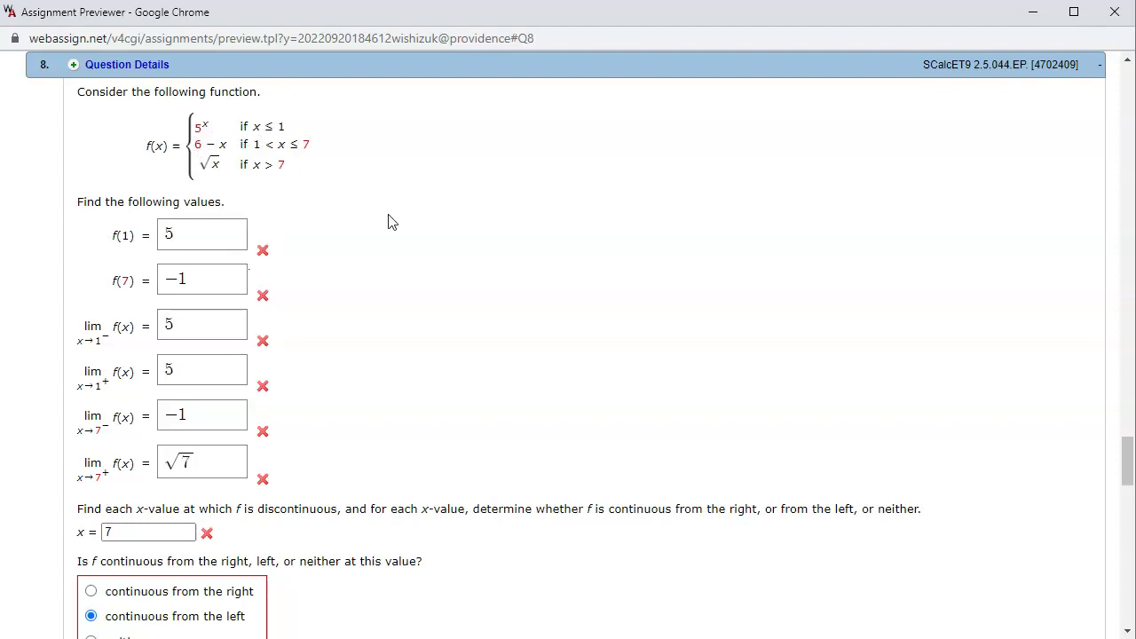
scroll(393, 292, down, 1)
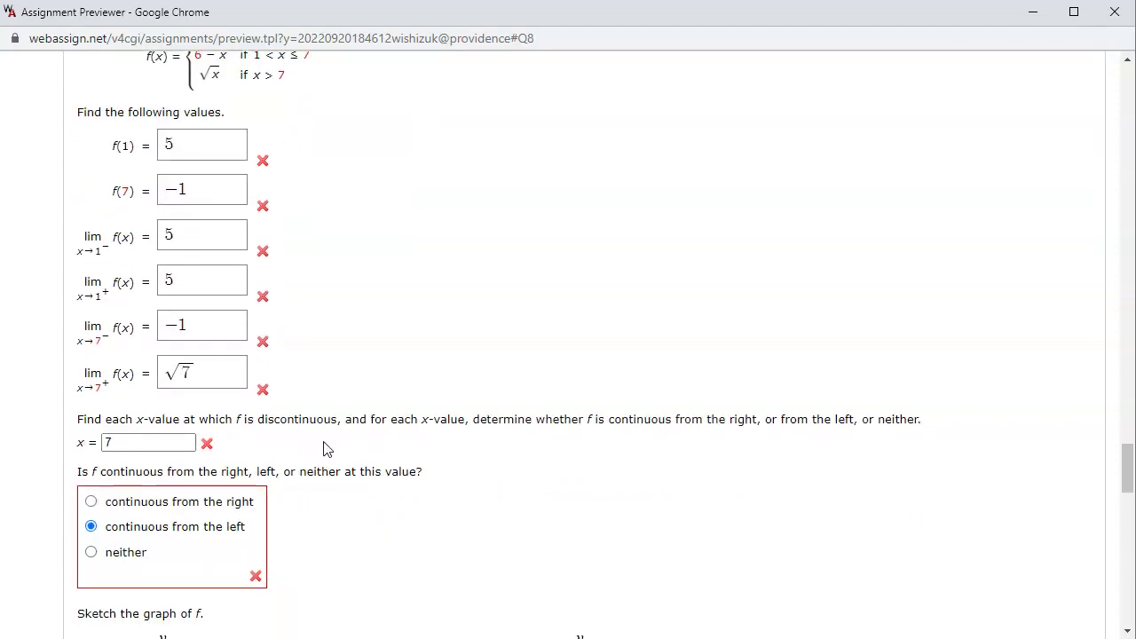
scroll(340, 435, down, 3)
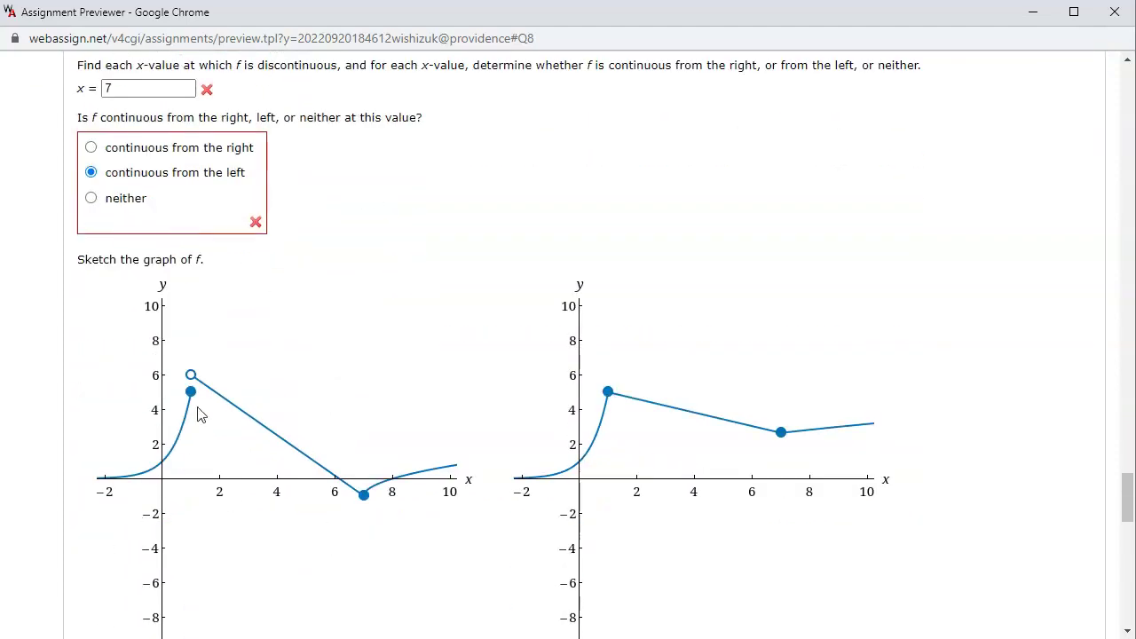
scroll(325, 451, down, 1)
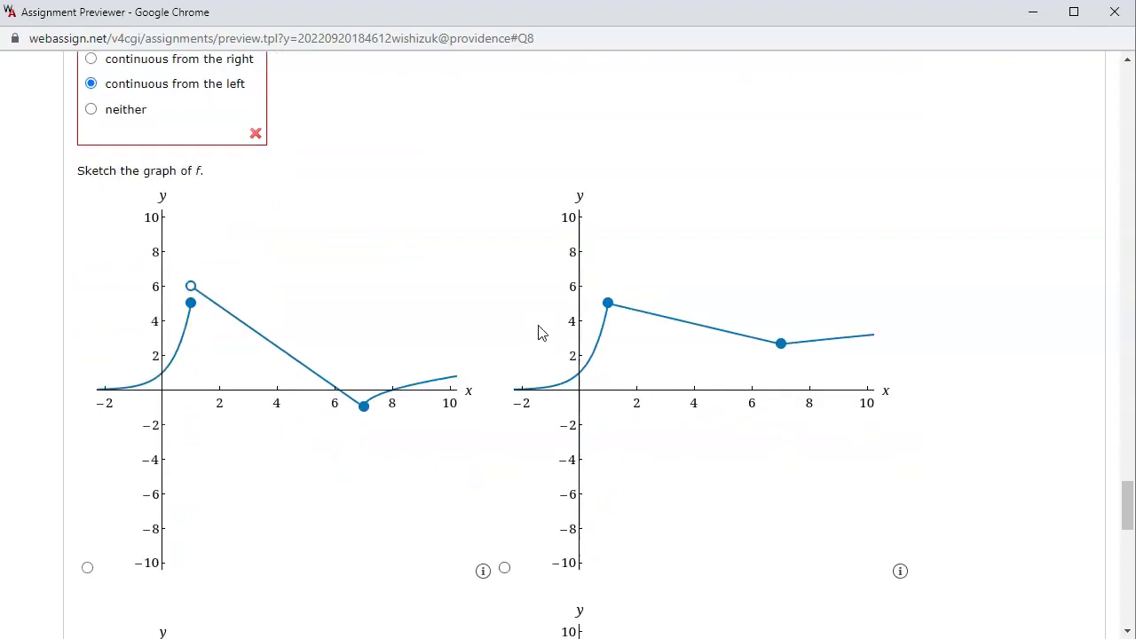
scroll(507, 432, down, 3)
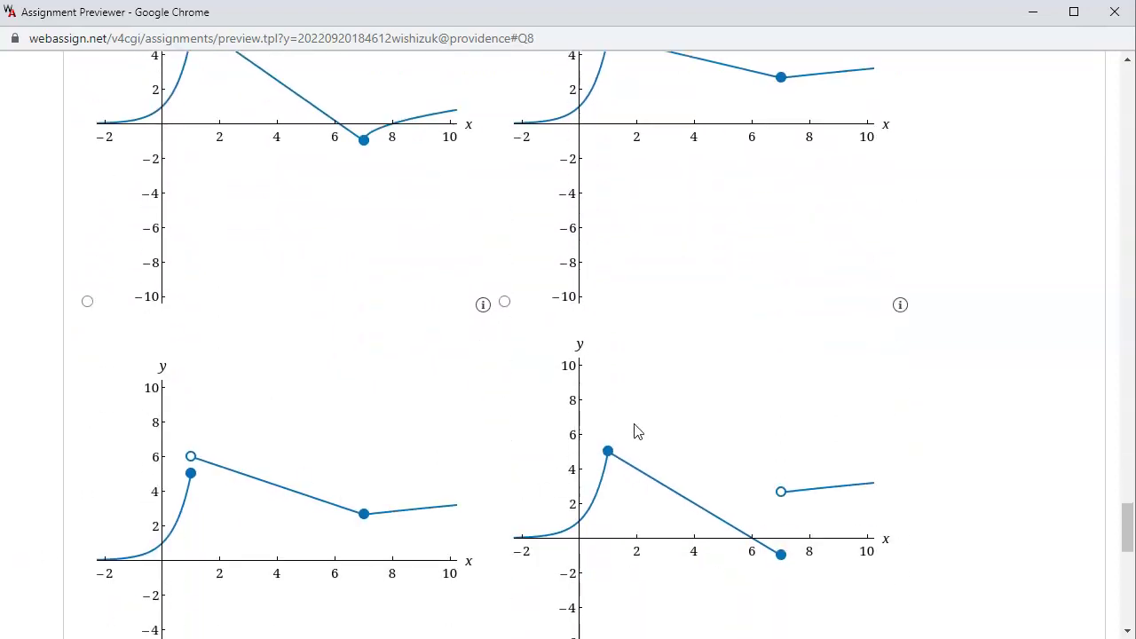
scroll(443, 477, up, 5)
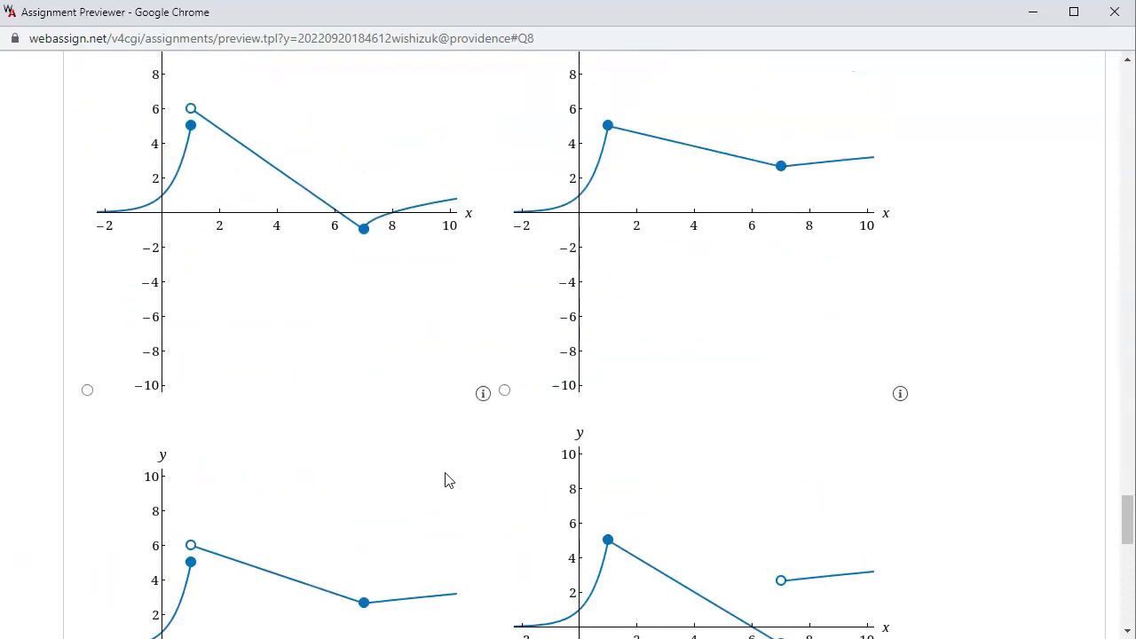
scroll(458, 468, up, 5)
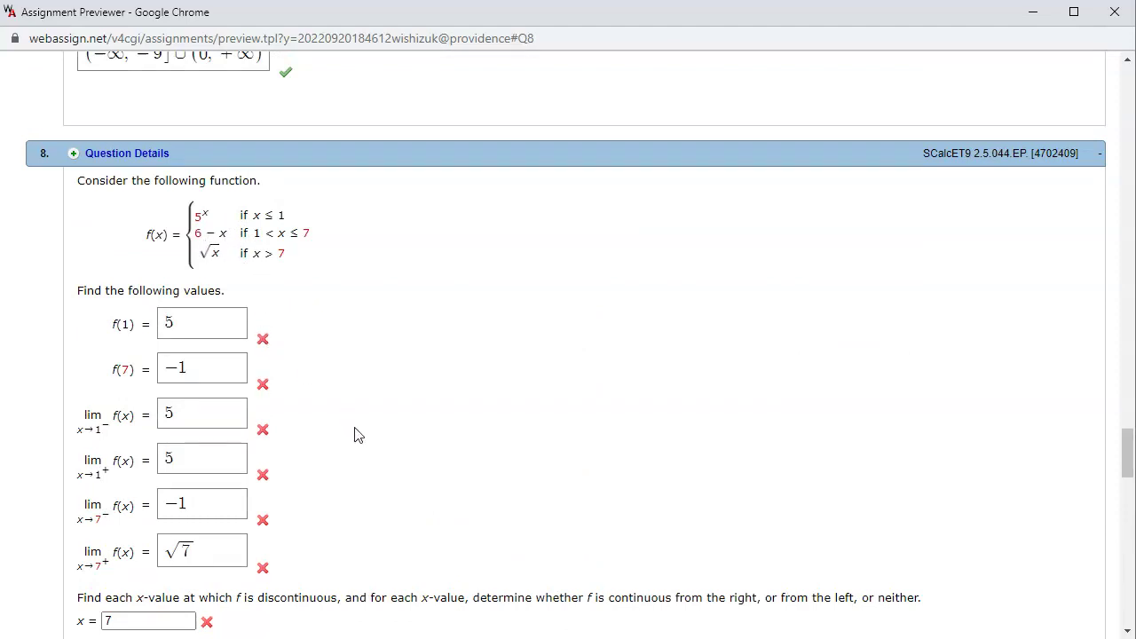
scroll(359, 432, down, 1)
scroll(367, 431, down, 4)
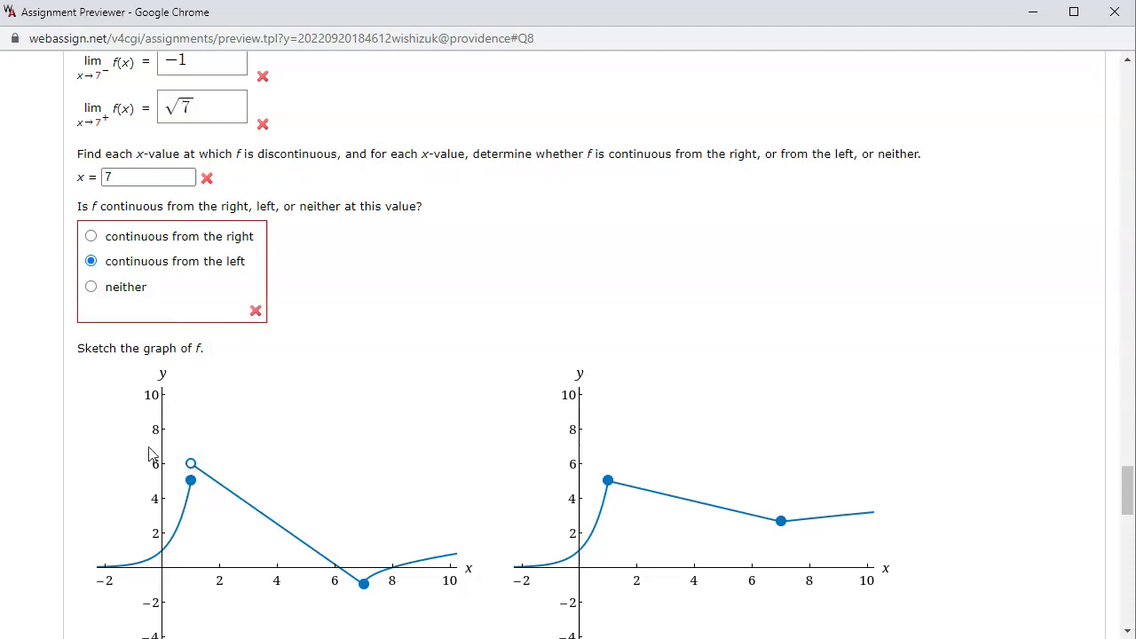
scroll(419, 488, down, 1)
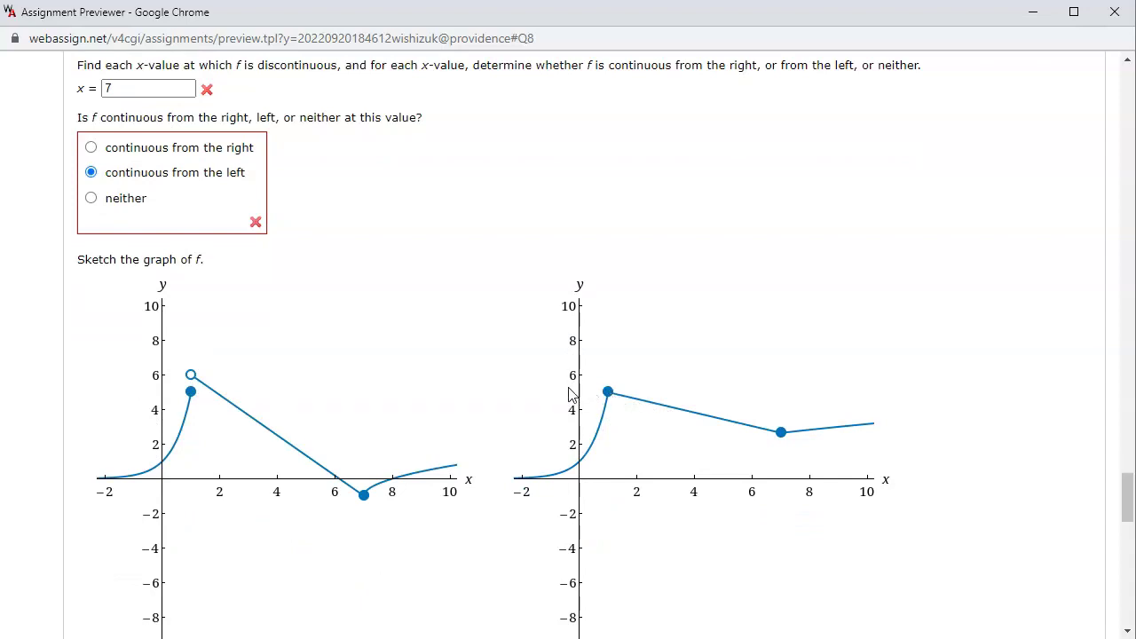
scroll(411, 446, down, 4)
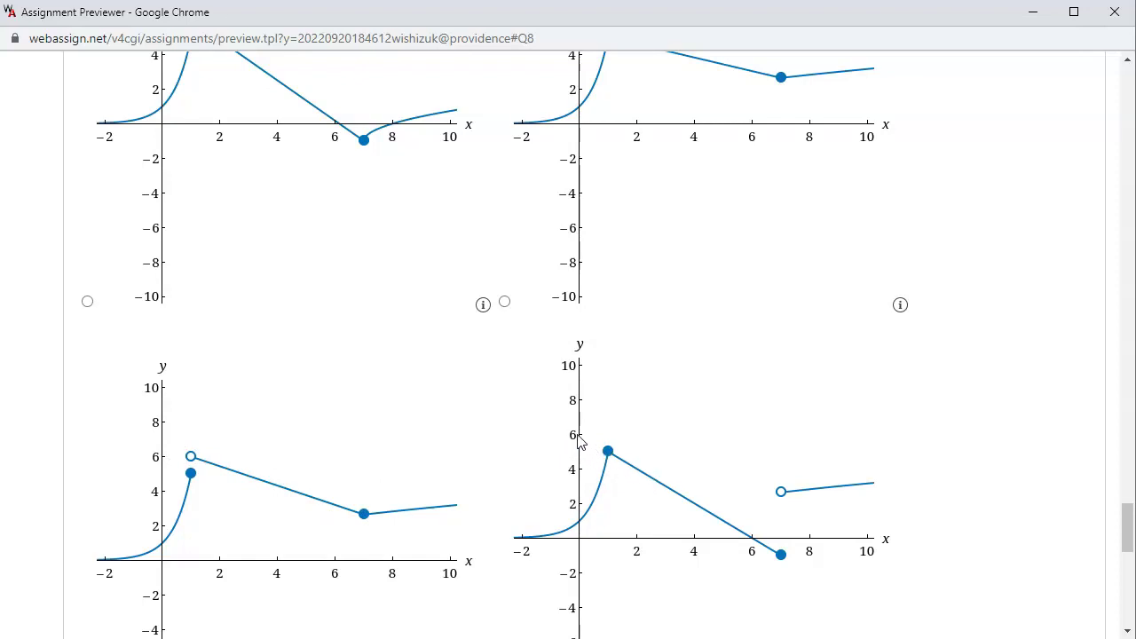
scroll(582, 444, down, 3)
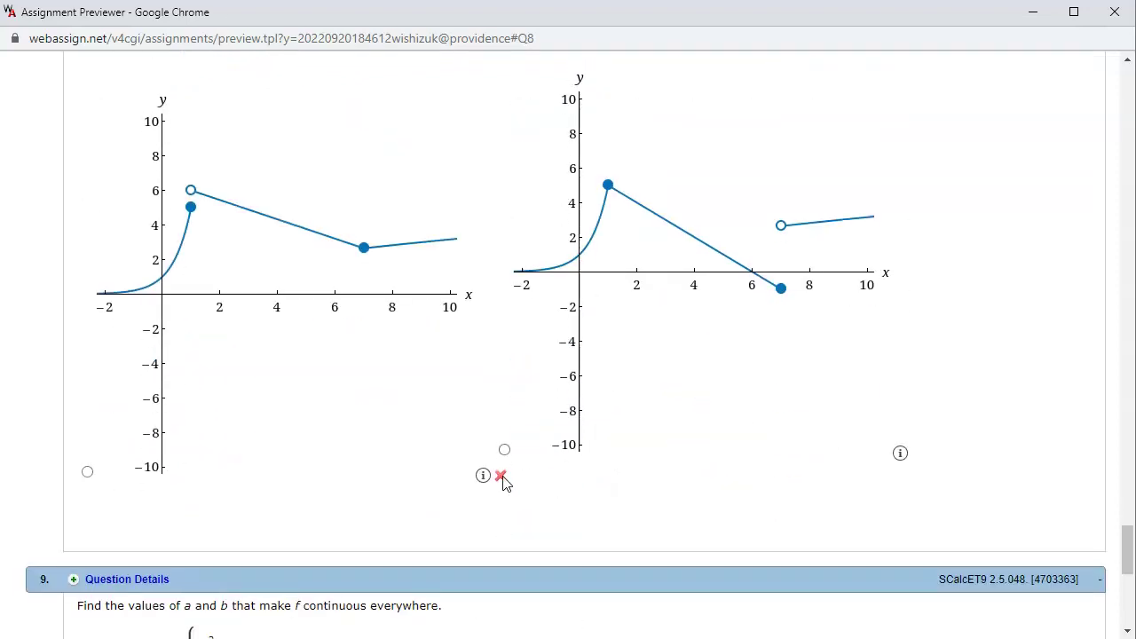
scroll(581, 459, up, 1)
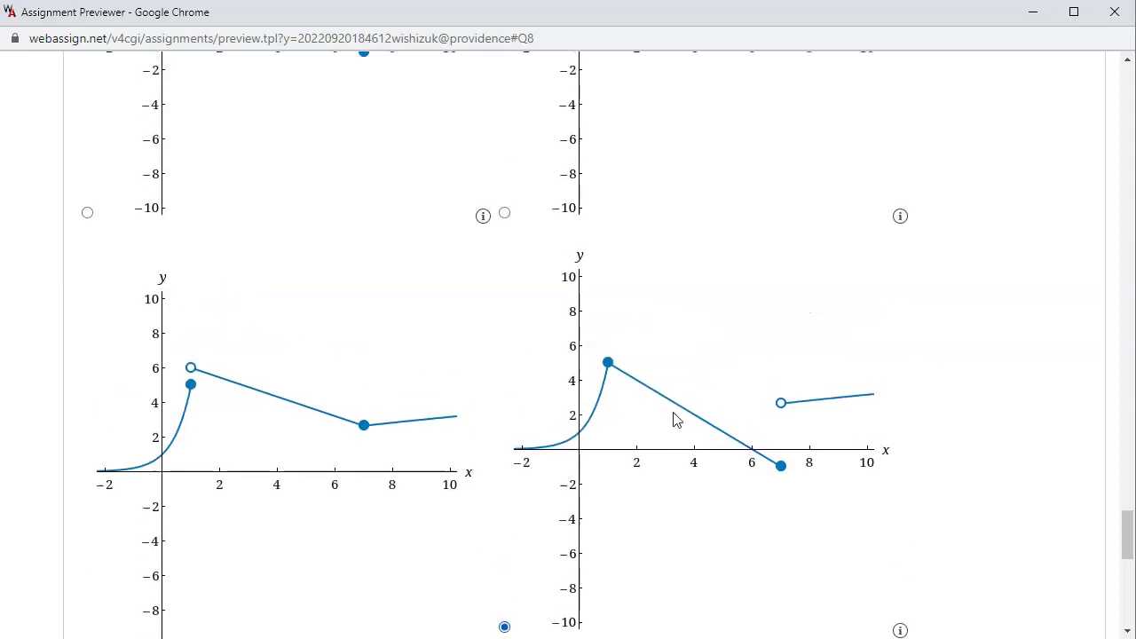
scroll(679, 416, up, 1)
scroll(710, 436, down, 2)
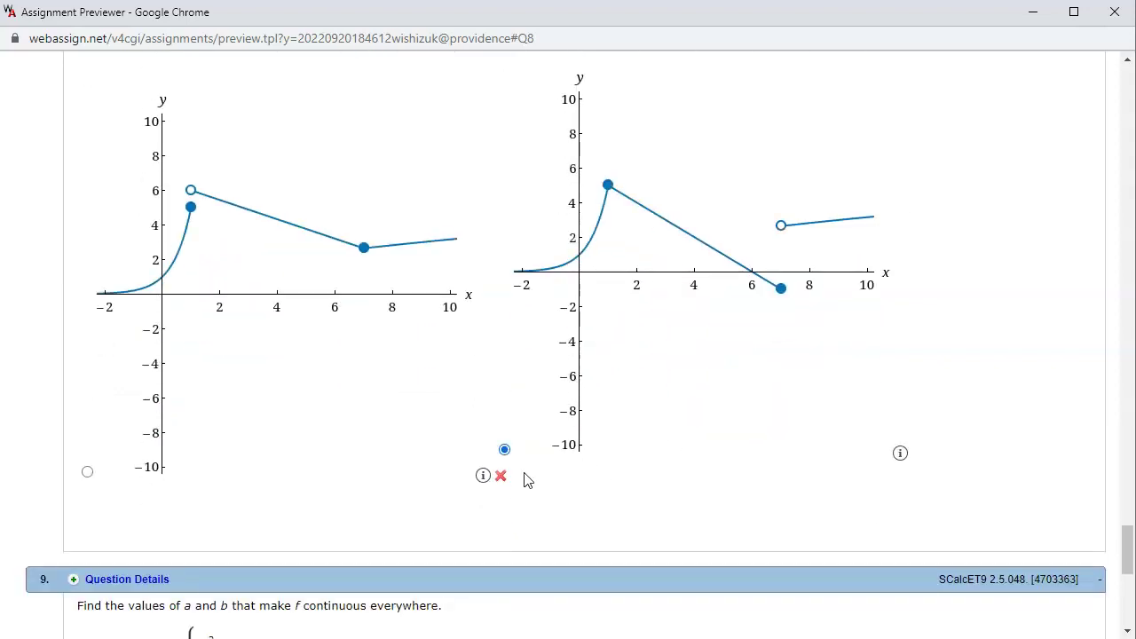
- Scroll through question 8 to confirm each part now shows a green checkmark
scroll(588, 466, up, 1)
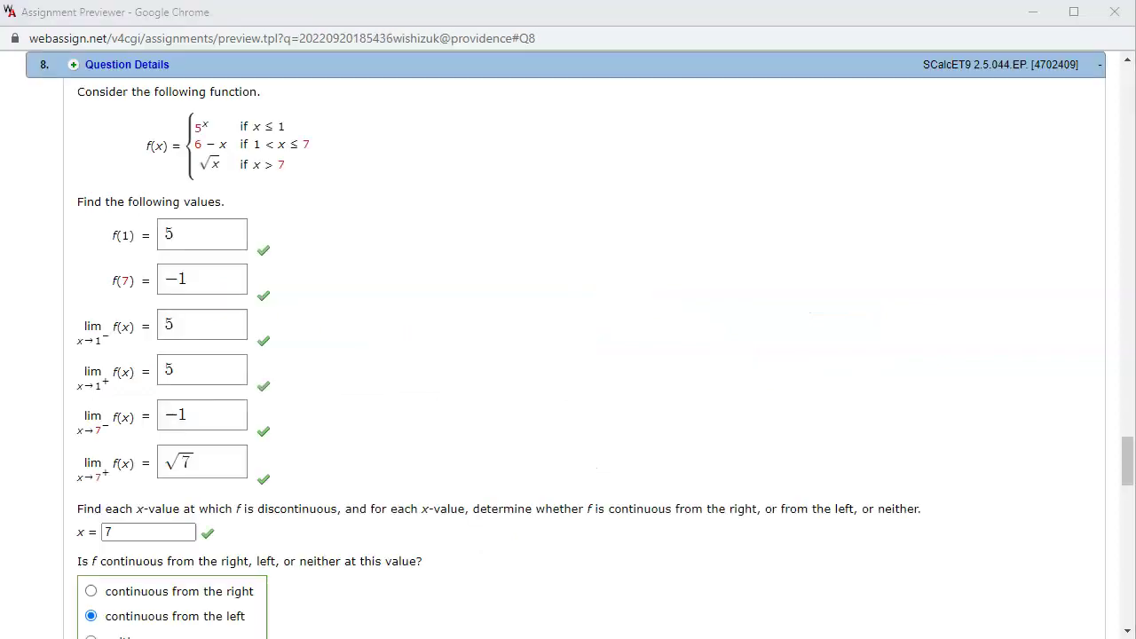
scroll(573, 370, down, 3)
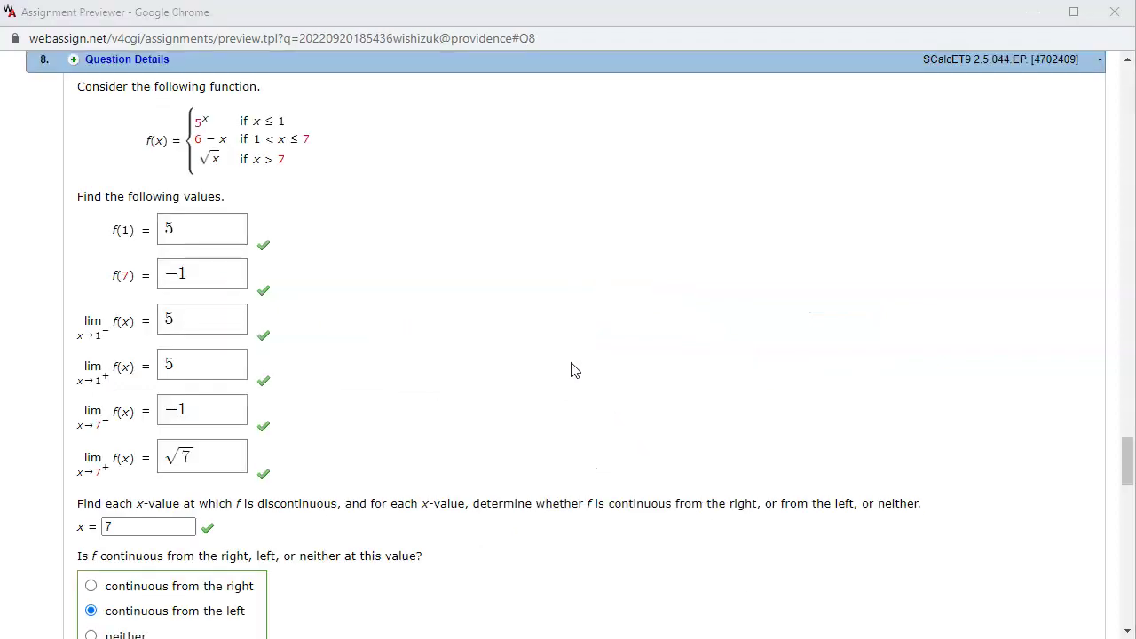
scroll(573, 370, down, 7)
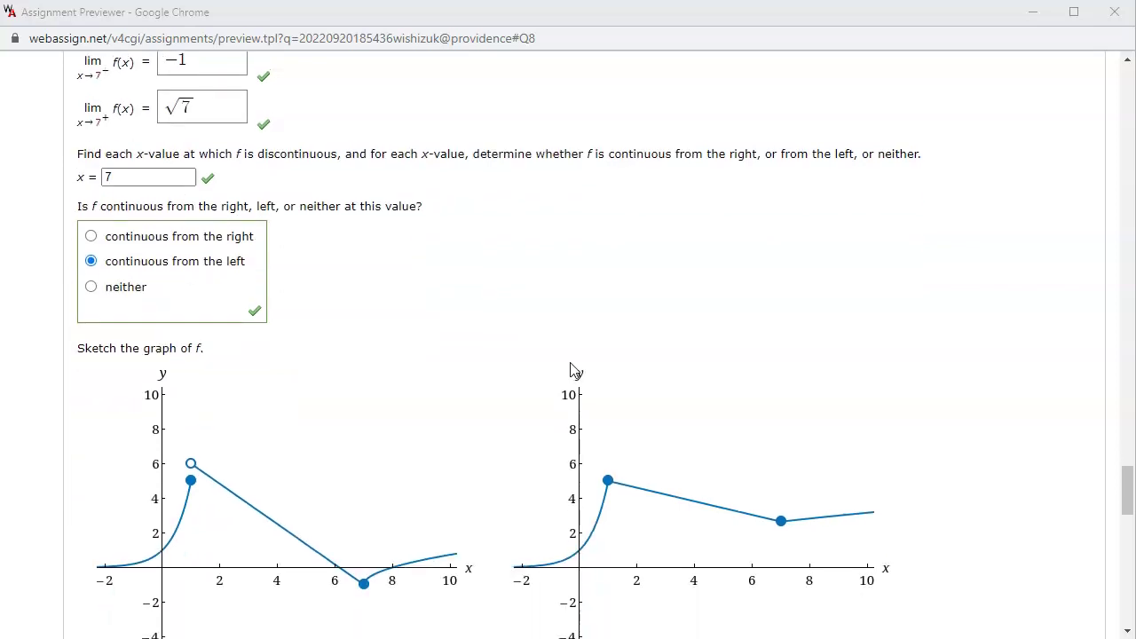
scroll(573, 370, down, 1)
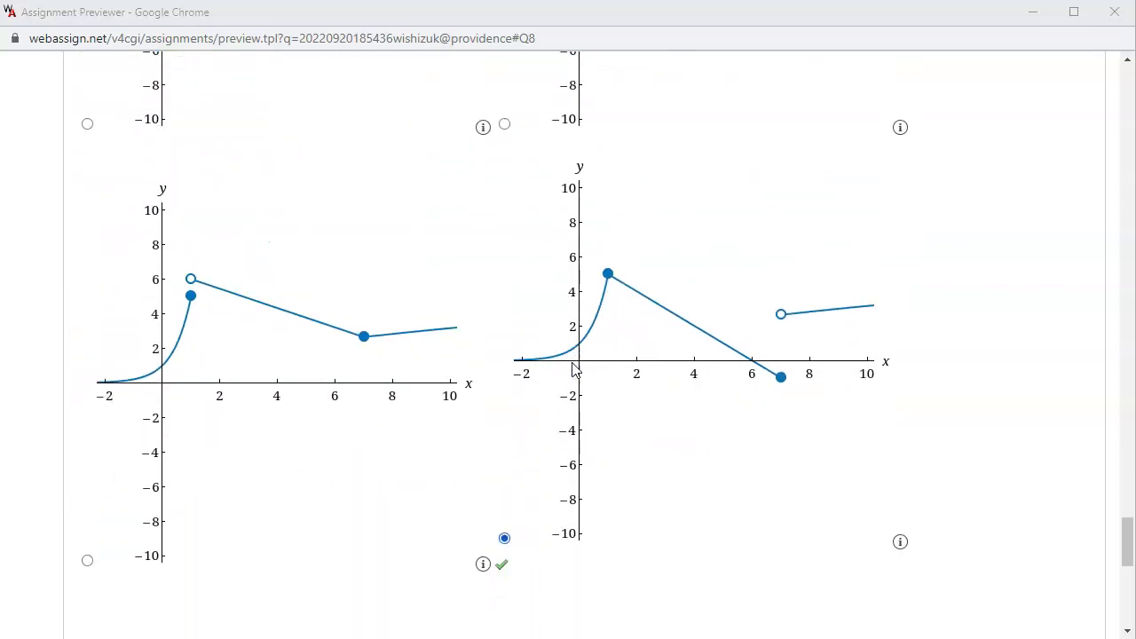
scroll(560, 457, up, 12)
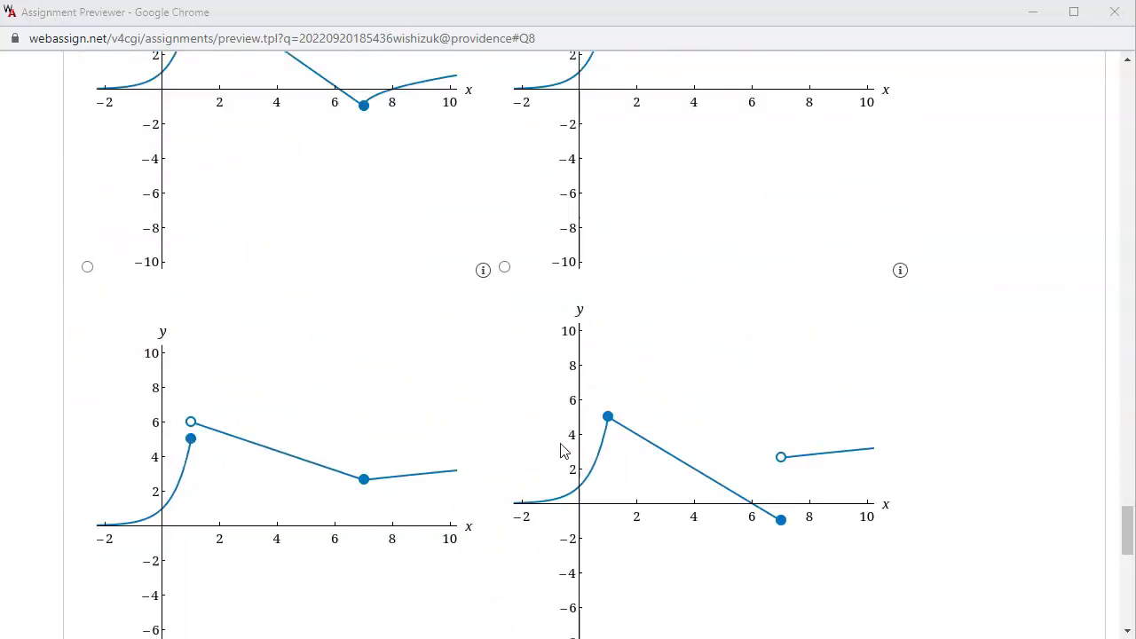
scroll(561, 452, up, 1)
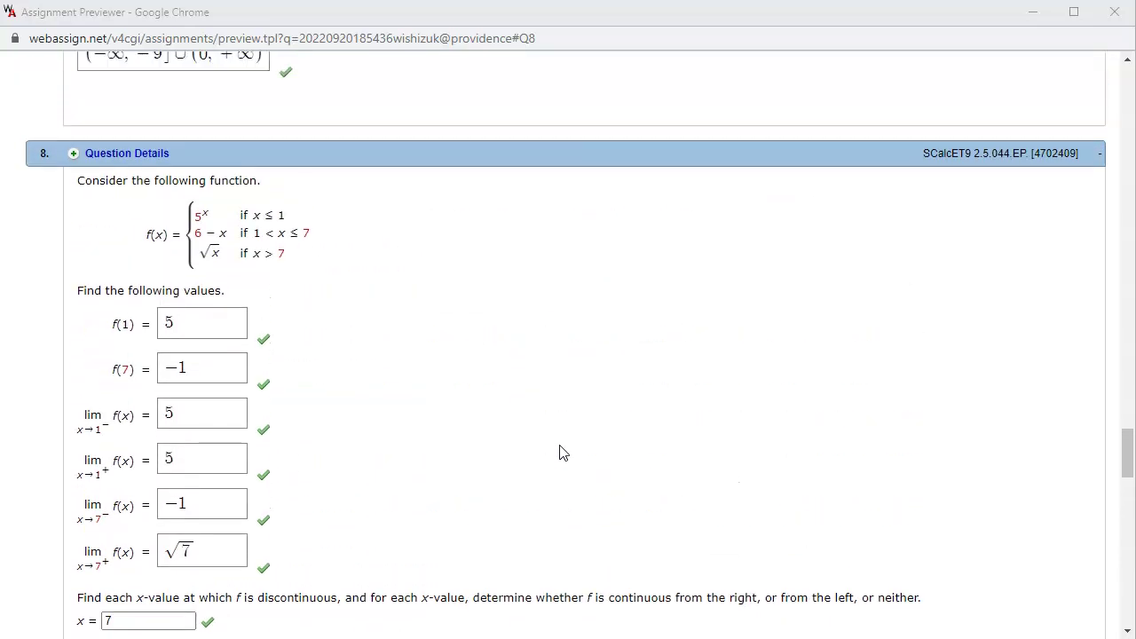
scroll(560, 453, down, 1)
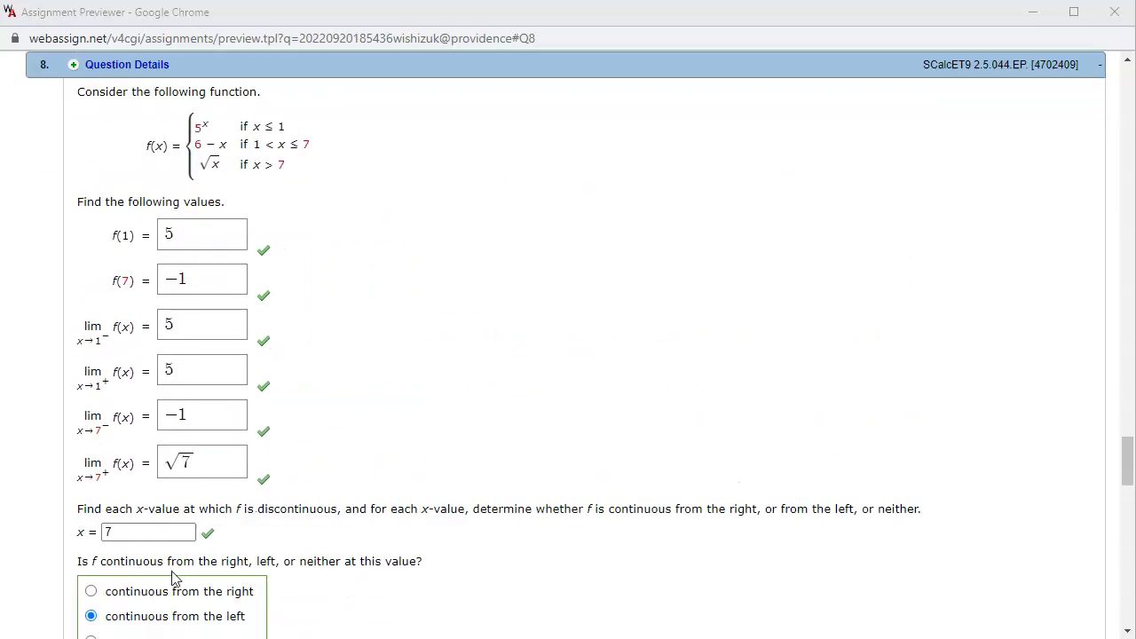